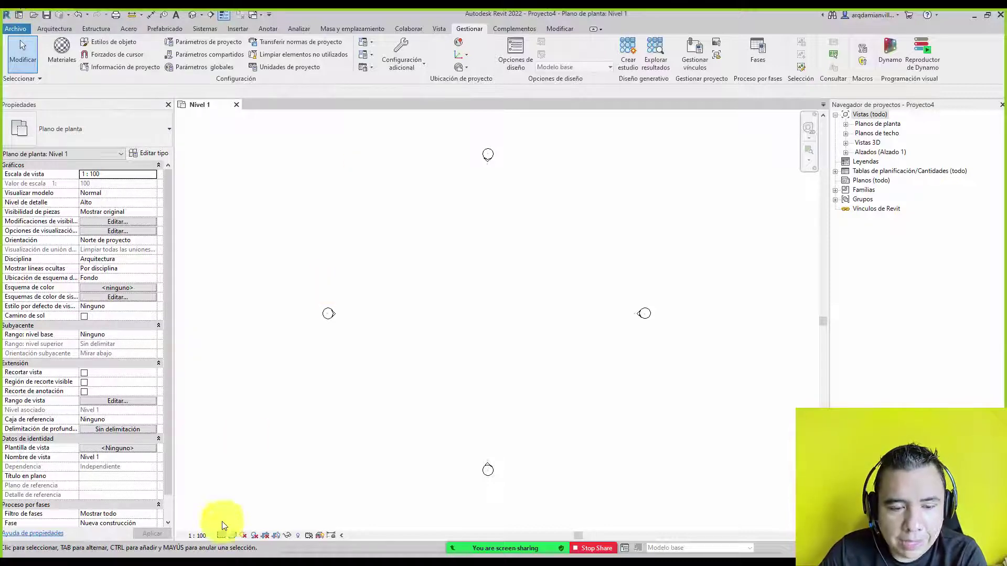
# In File Explorer, select all twenty backups FEDERAL 2 CORREGIDO.0012 through .0031
pyautogui.click(258, 554)
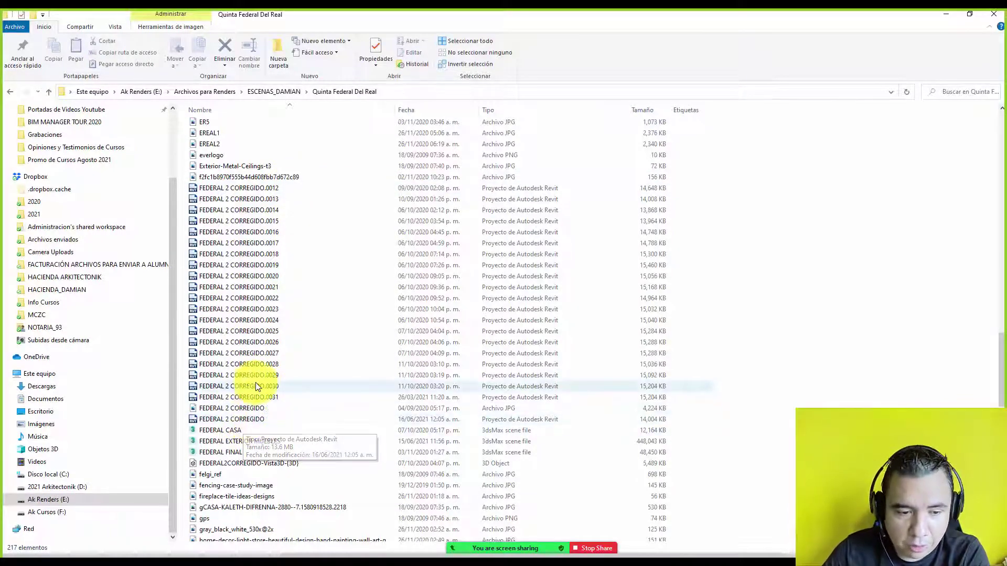
pyautogui.click(269, 188)
pyautogui.click(298, 397)
pyautogui.moveTo(734, 397); pyautogui.dragTo(243, 188)
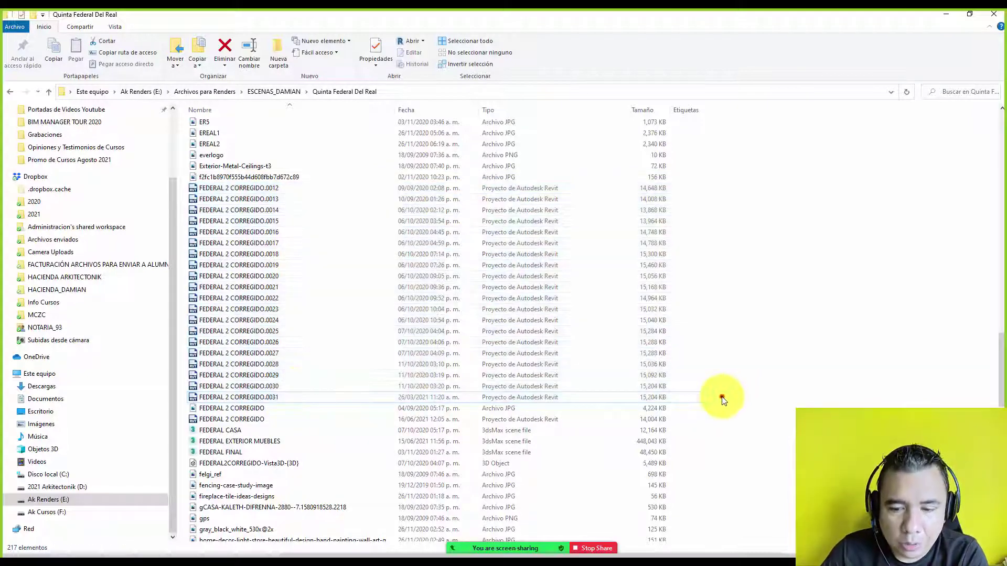
pyautogui.moveTo(726, 397); pyautogui.dragTo(241, 187)
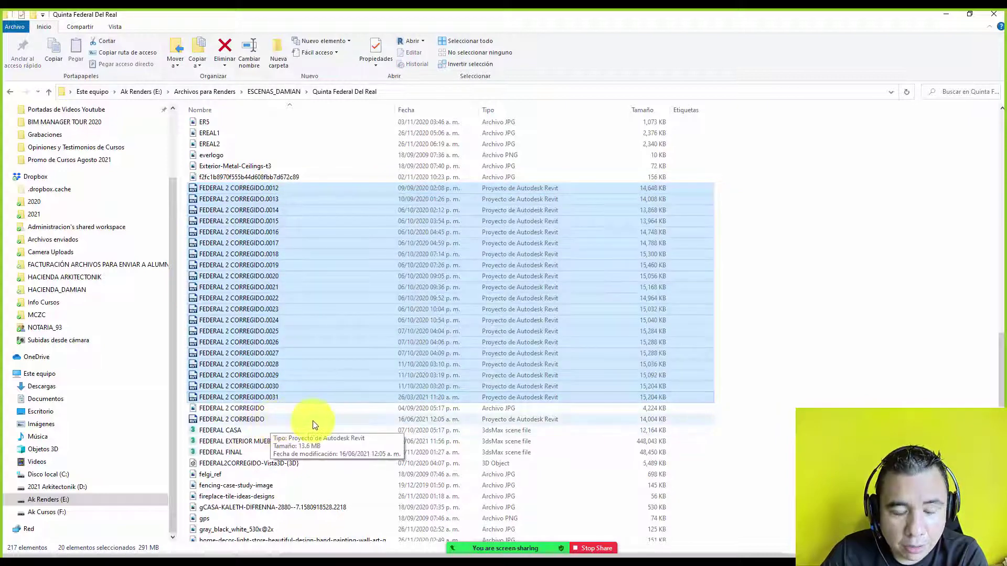
pyautogui.moveTo(725, 398)
pyautogui.mouseDown()
pyautogui.moveTo(282, 243)
pyautogui.moveTo(207, 188)
pyautogui.mouseUp()
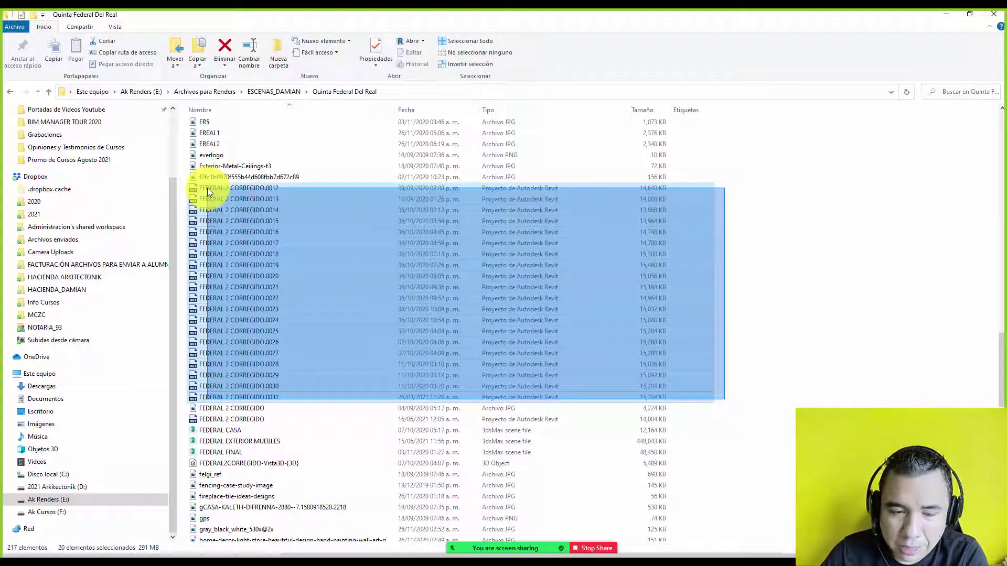
pyautogui.click(207, 188)
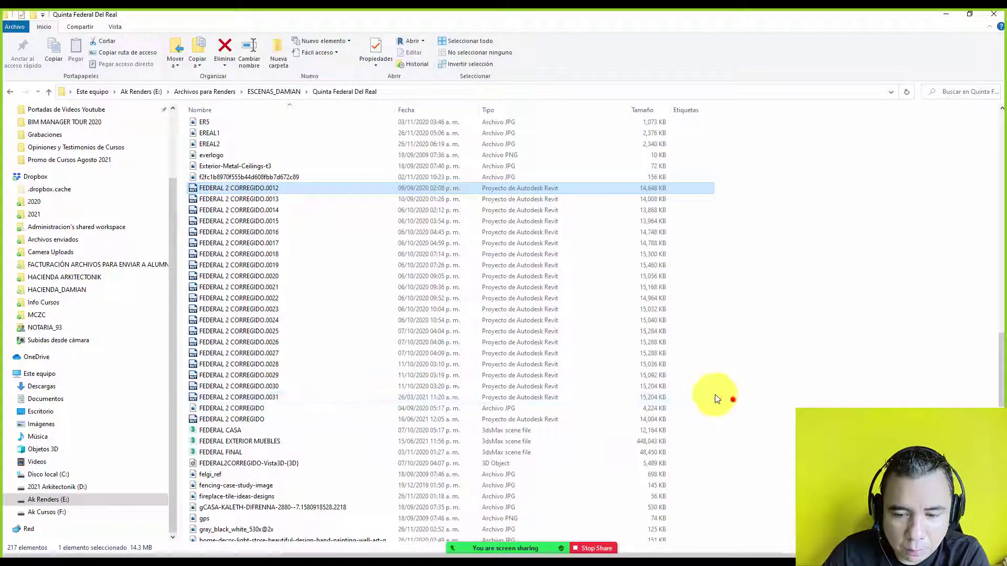
pyautogui.moveTo(715, 399)
pyautogui.mouseDown()
pyautogui.moveTo(189, 183)
pyautogui.moveTo(199, 193)
pyautogui.mouseUp()
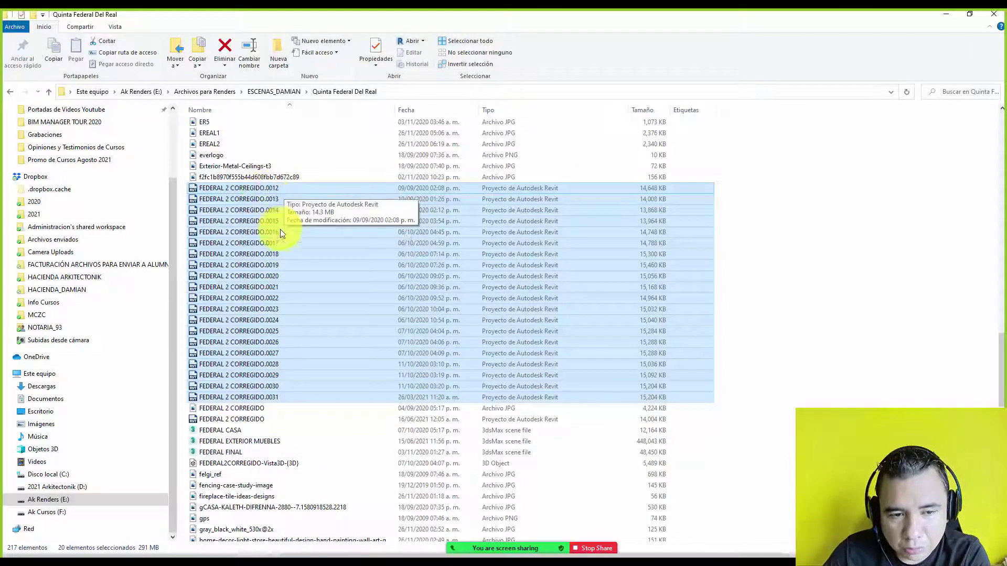
# Delete the twenty selected backups, leaving only the main FEDERAL 2 CORREGIDO project, and return to Revit
pyautogui.press('Delete')
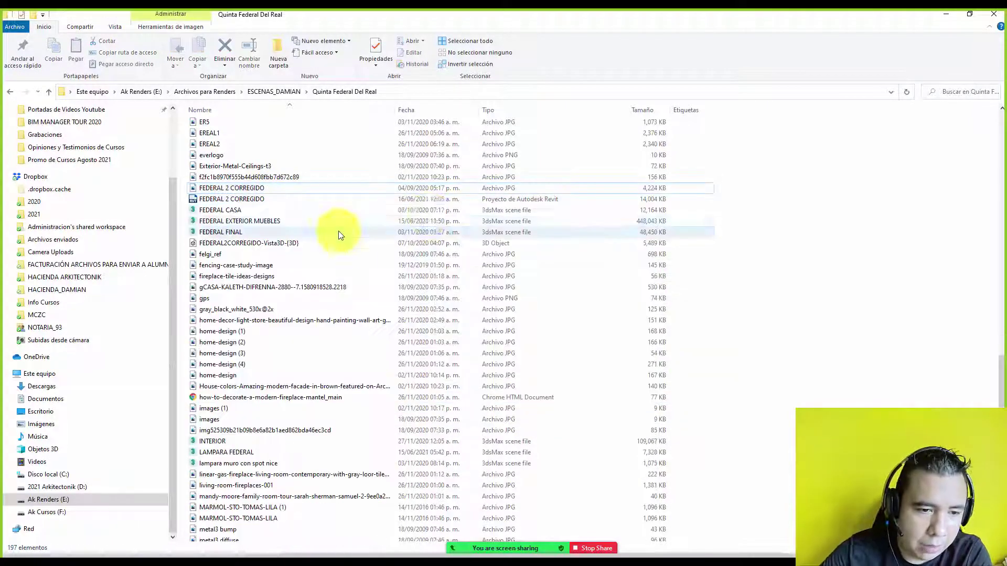
pyautogui.click(305, 198)
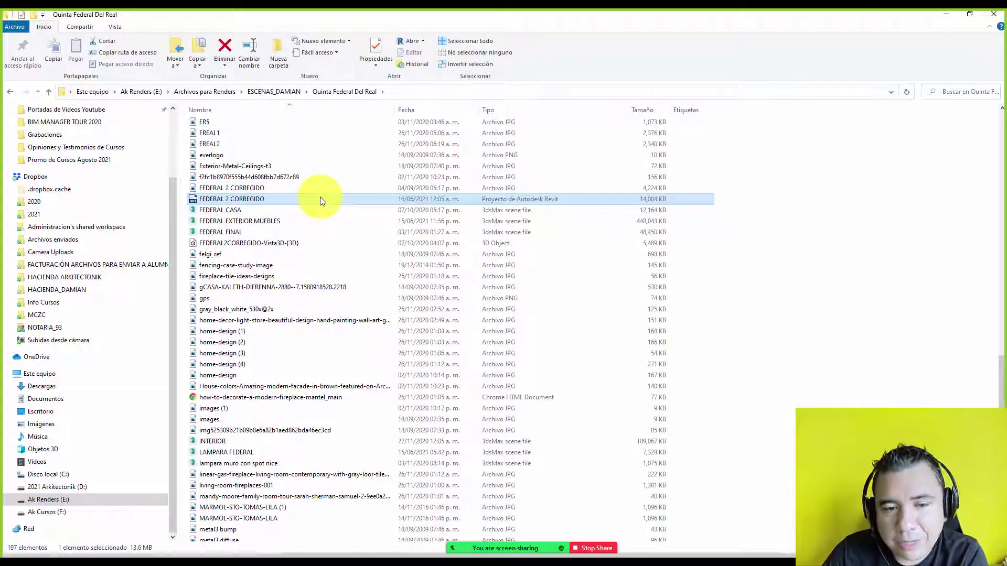
pyautogui.click(853, 257)
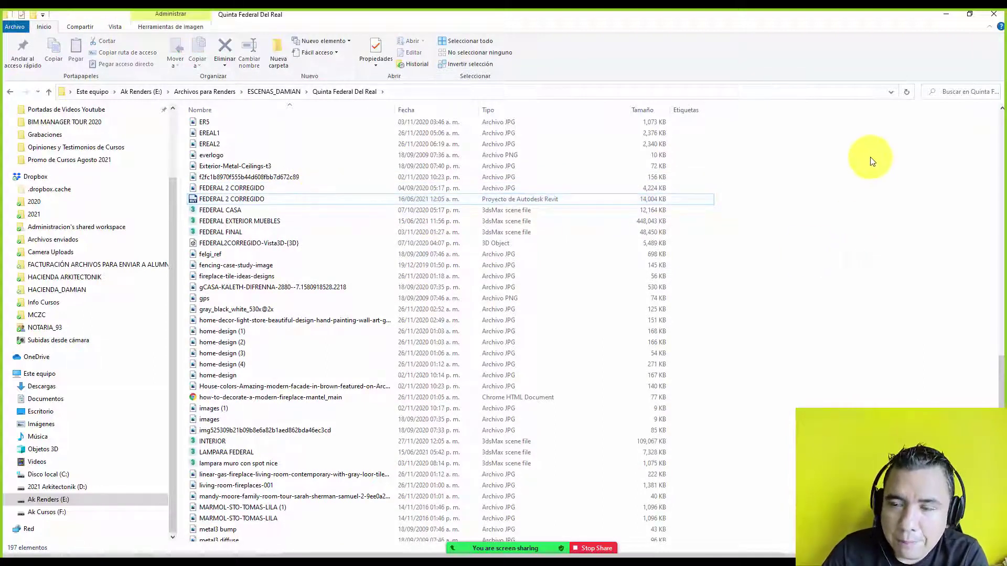
pyautogui.click(994, 16)
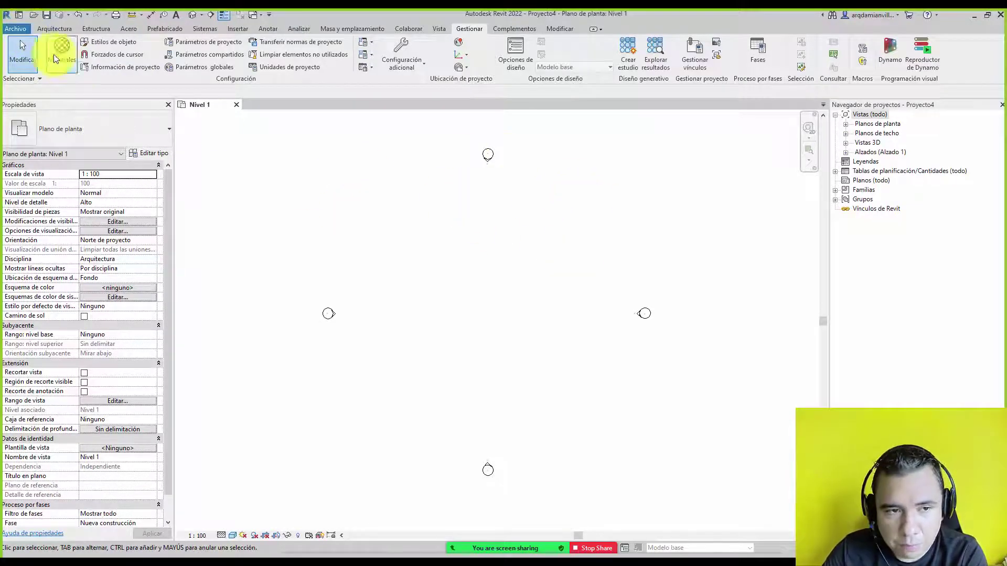
# Save As a project to the Desktop (Escritorio) and bring up the save Opciones dialog
pyautogui.click(14, 28)
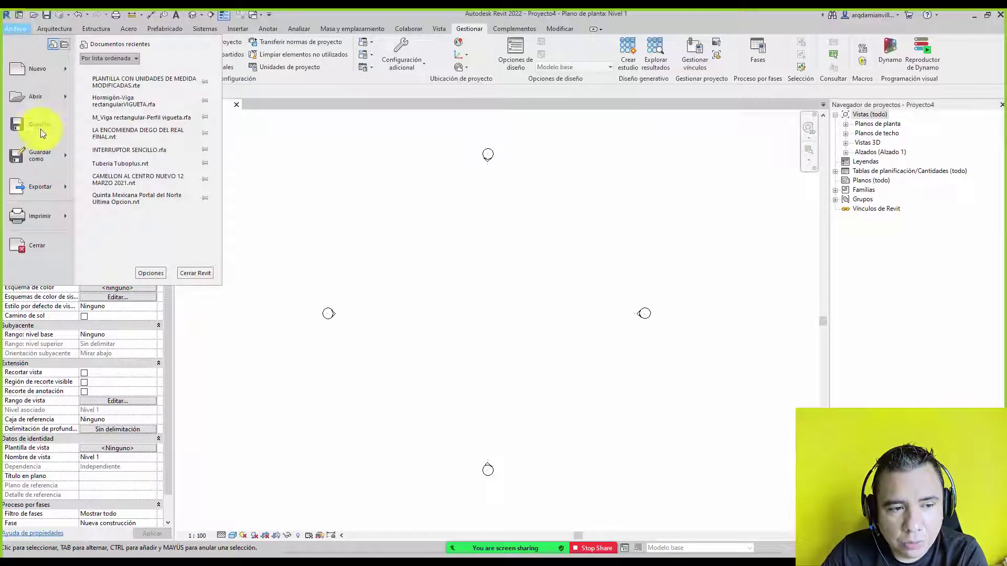
pyautogui.moveTo(39, 155)
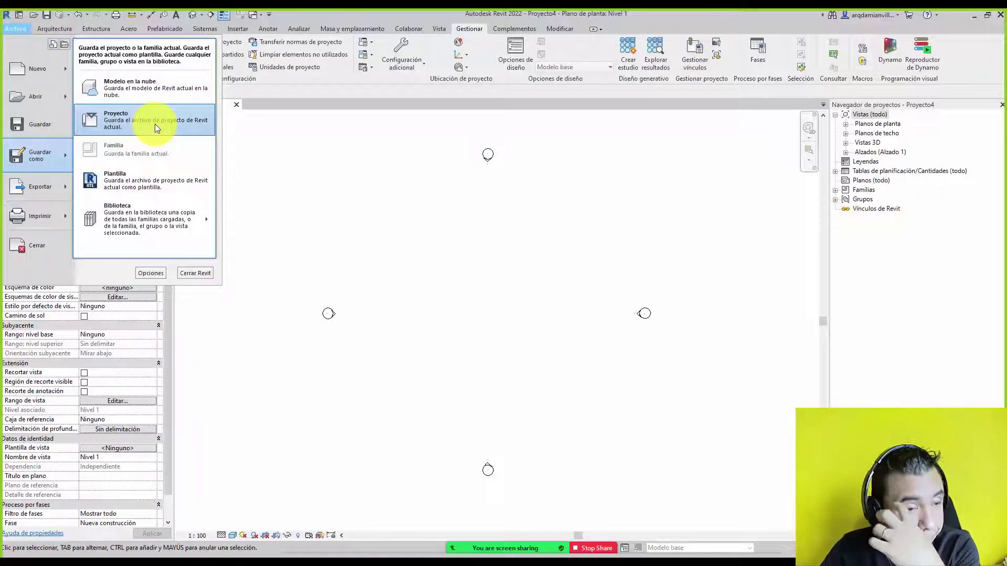
pyautogui.click(155, 123)
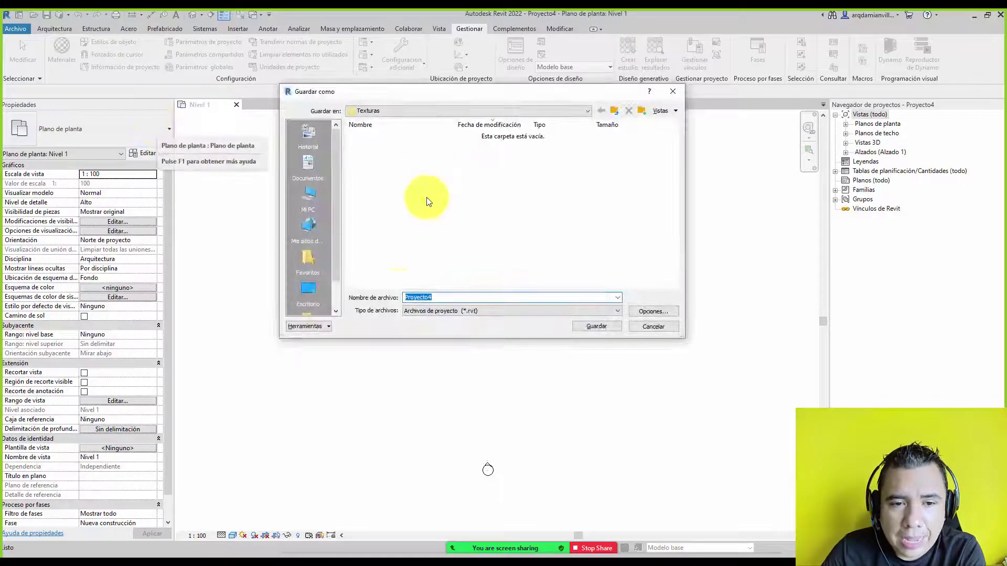
pyautogui.click(308, 290)
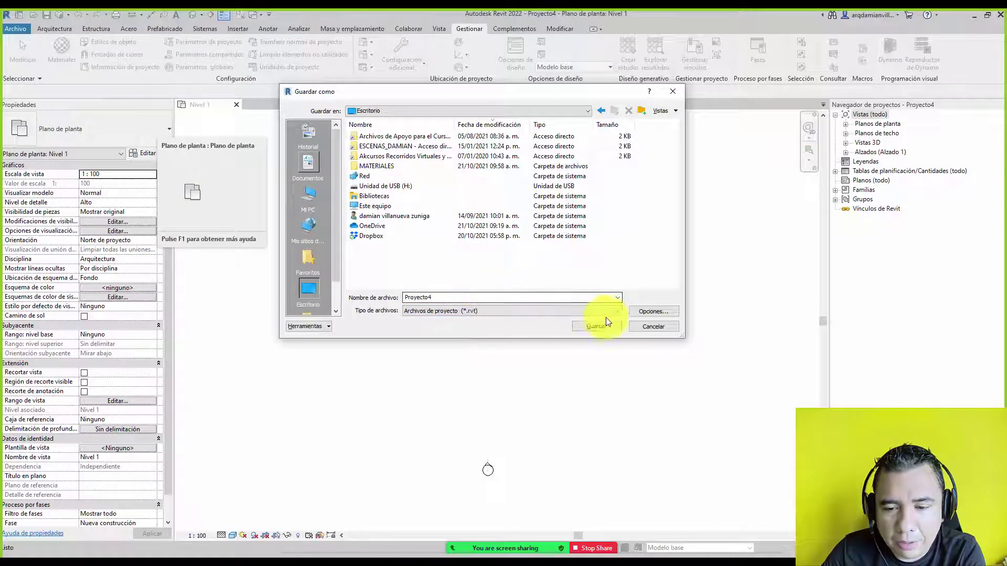
pyautogui.click(643, 313)
pyautogui.moveTo(730, 195); pyautogui.dragTo(442, 243)
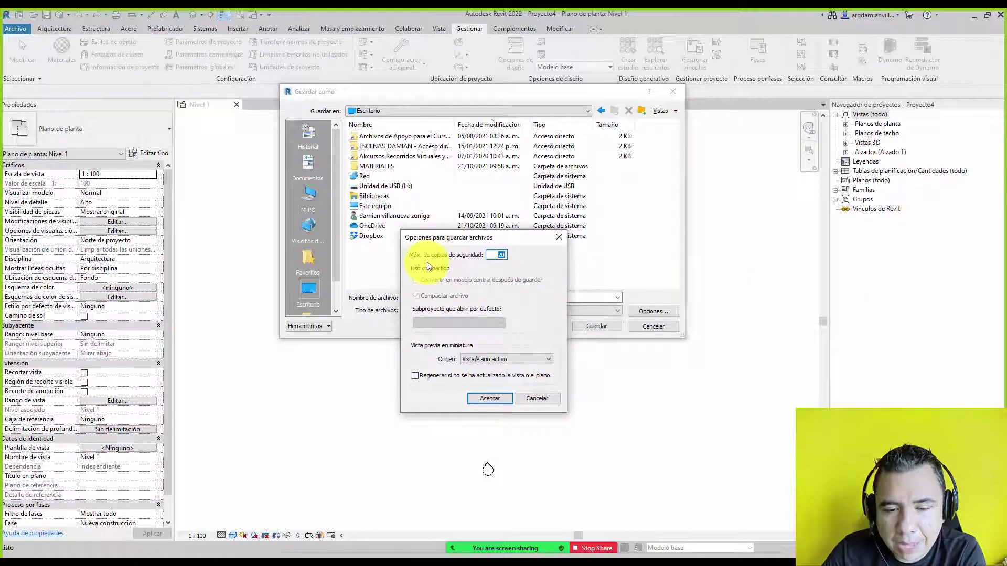
# Set the maximum number of backups to 2 and save Proyecto4 to the Desktop
pyautogui.click(496, 255)
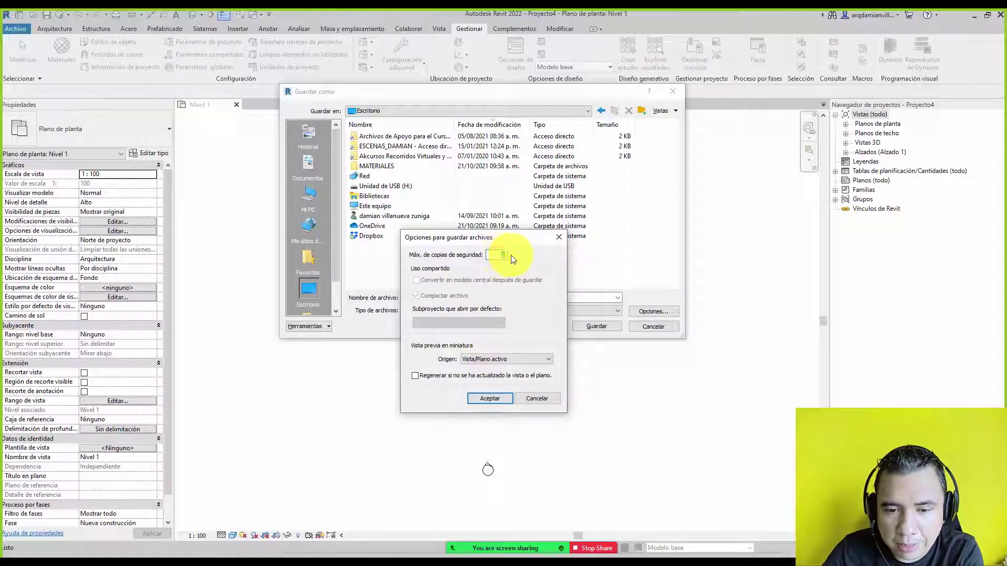
pyautogui.write('3')
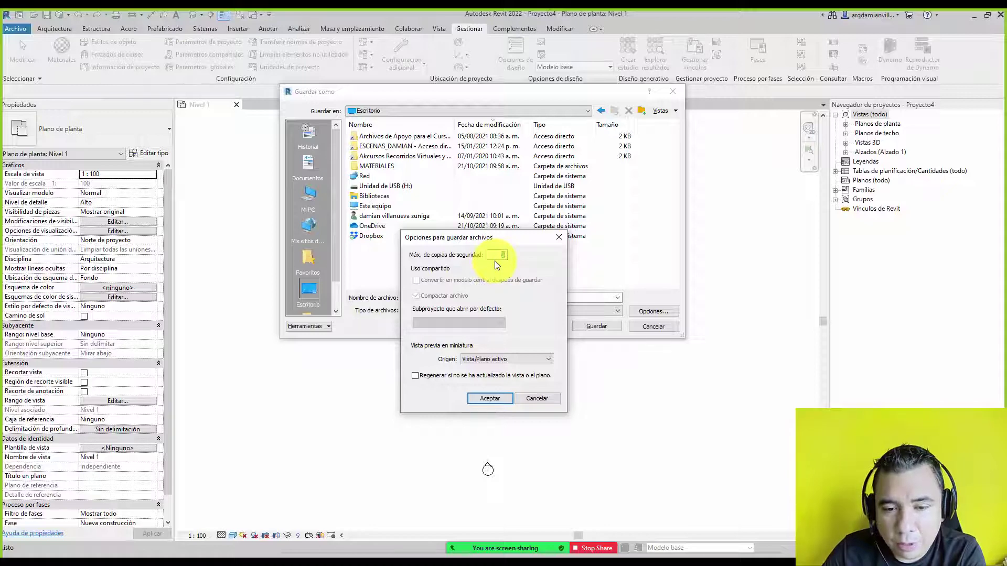
pyautogui.write('2')
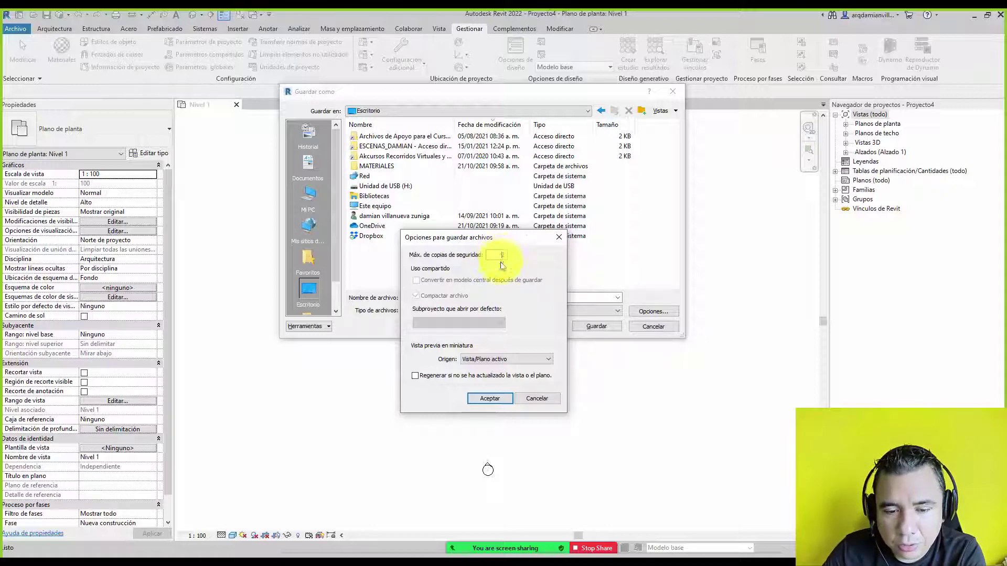
pyautogui.click(493, 402)
pyautogui.click(582, 329)
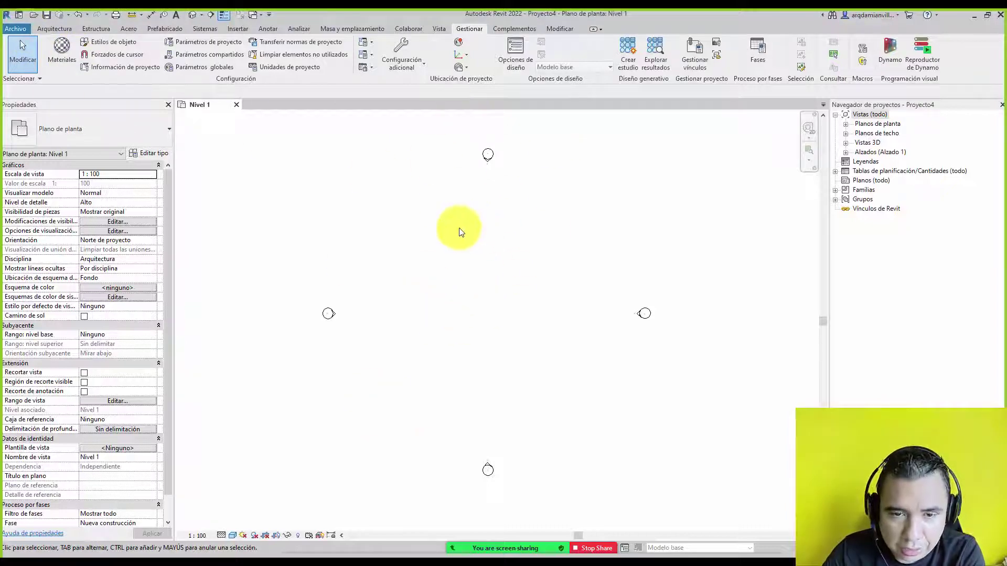
# In the General options, set the save reminder interval, left at 30 minutos, and confirm with Aceptar
pyautogui.click(16, 29)
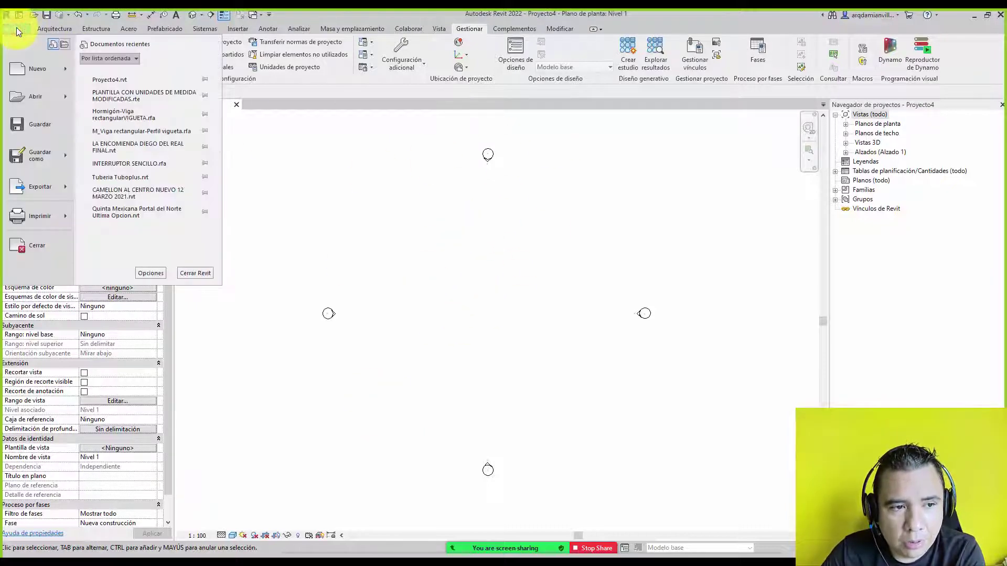
pyautogui.click(153, 274)
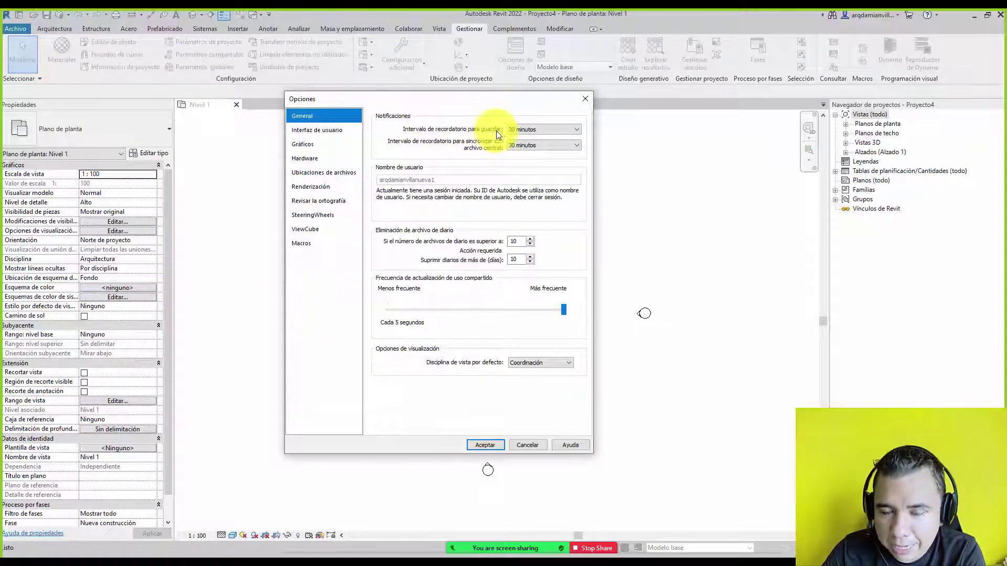
pyautogui.click(526, 131)
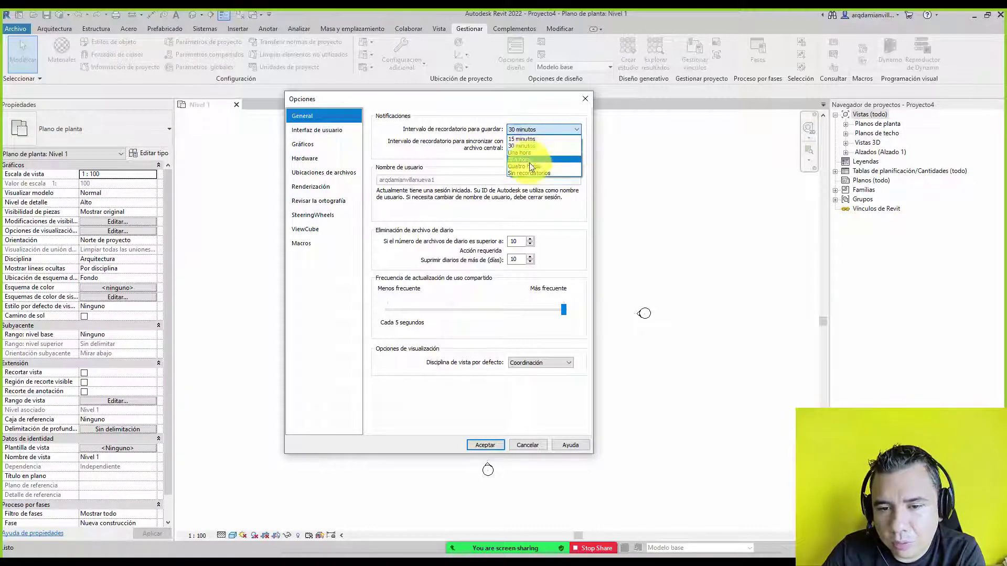
pyautogui.click(488, 132)
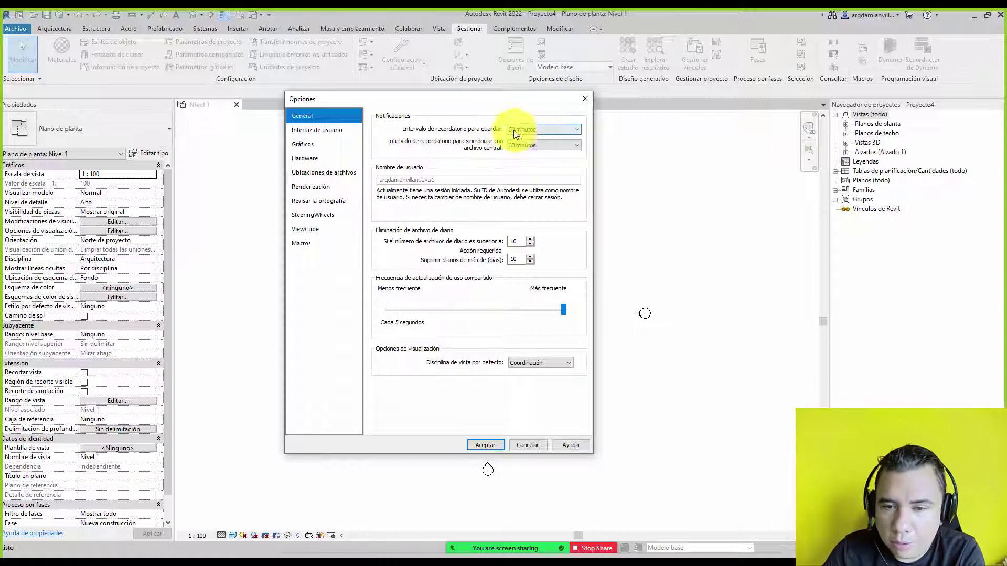
pyautogui.click(535, 445)
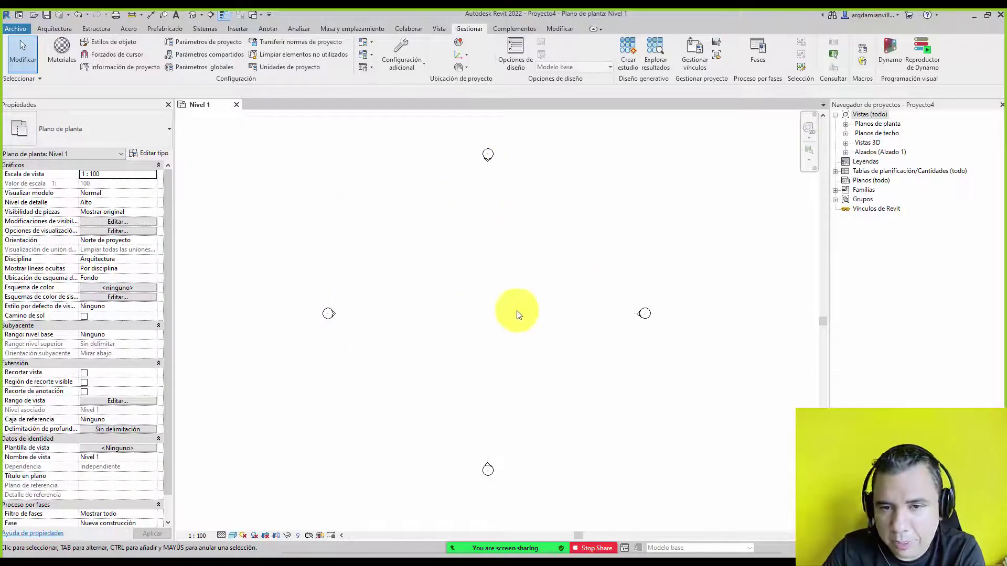